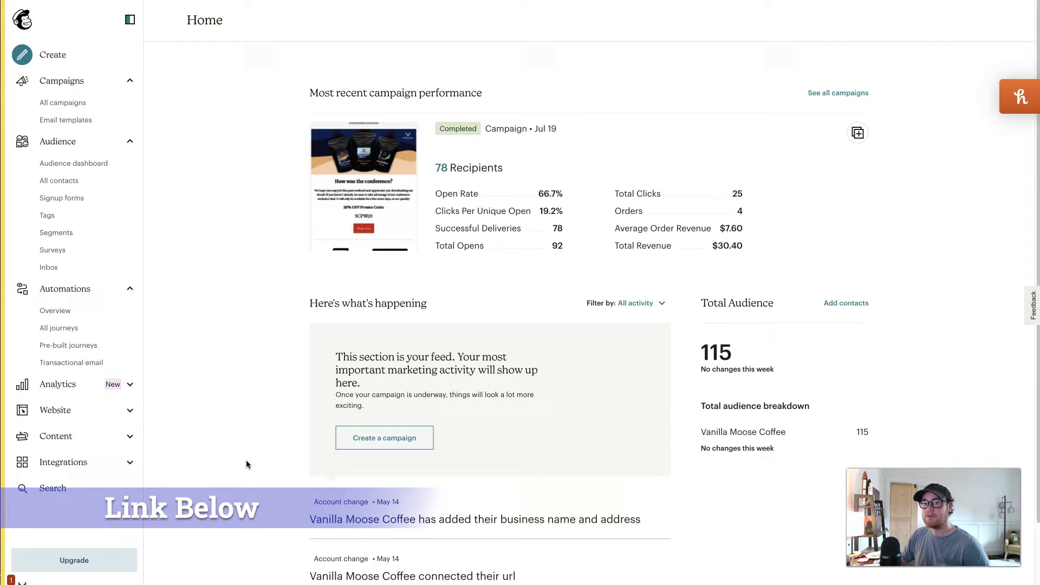
Bring up the example eBook landing page and scroll through it.
left_click(254, 448)
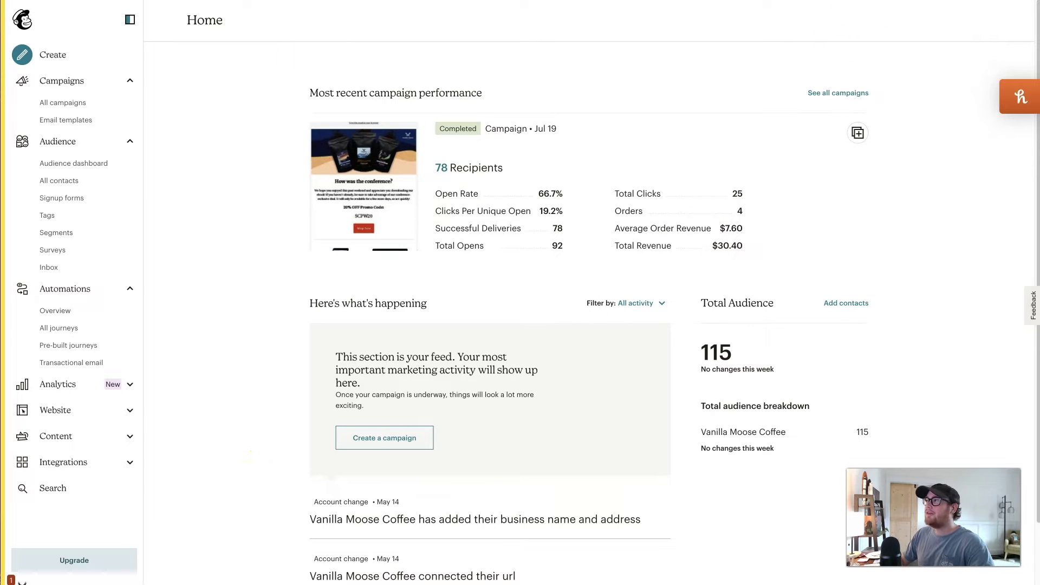
left_click(871, 4)
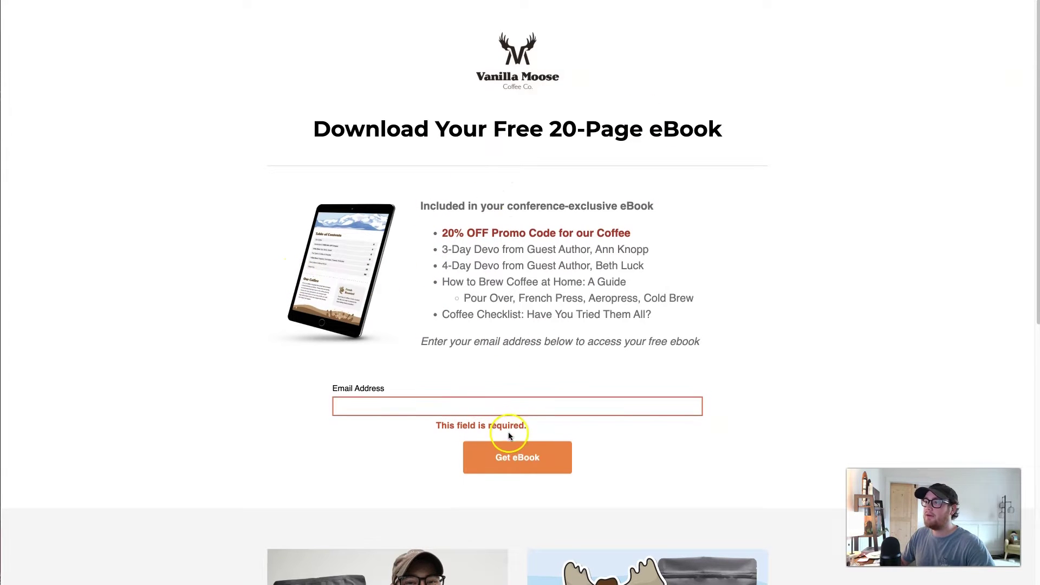
scroll(508, 431, "down", 3)
scroll(509, 433, "down", 3)
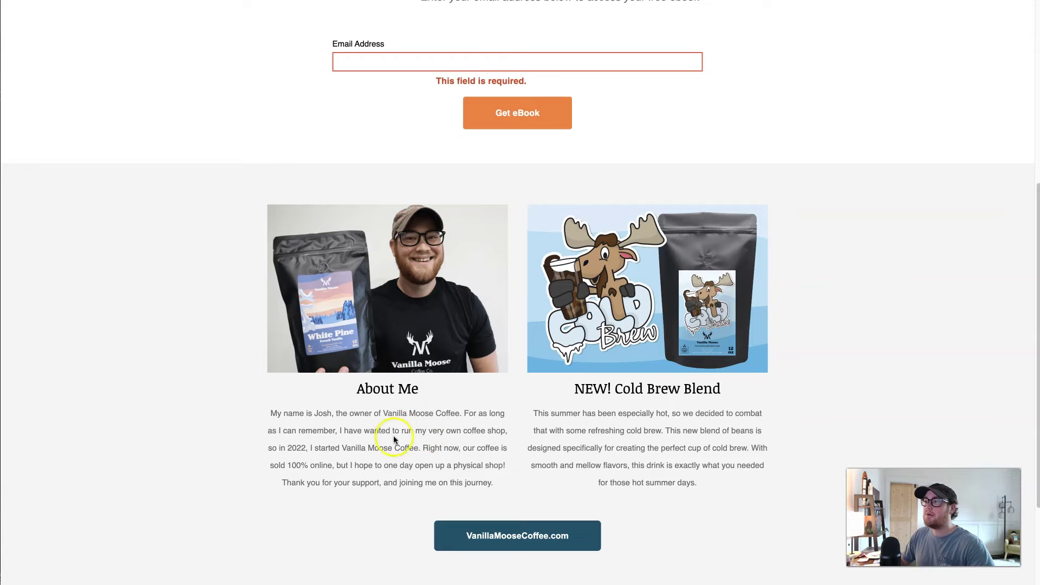
scroll(564, 476, "down", 1)
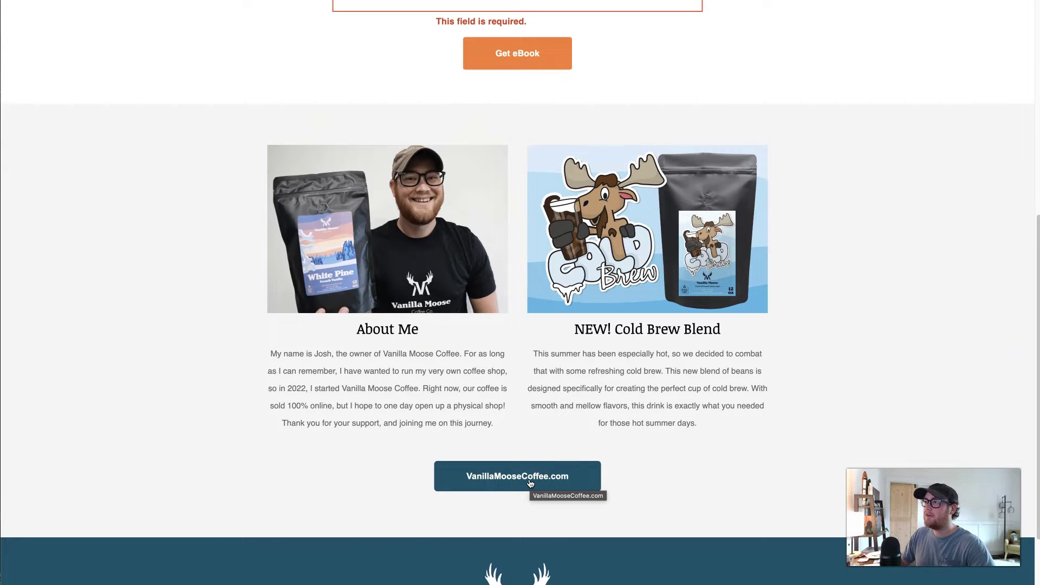
scroll(527, 445, "up", 7)
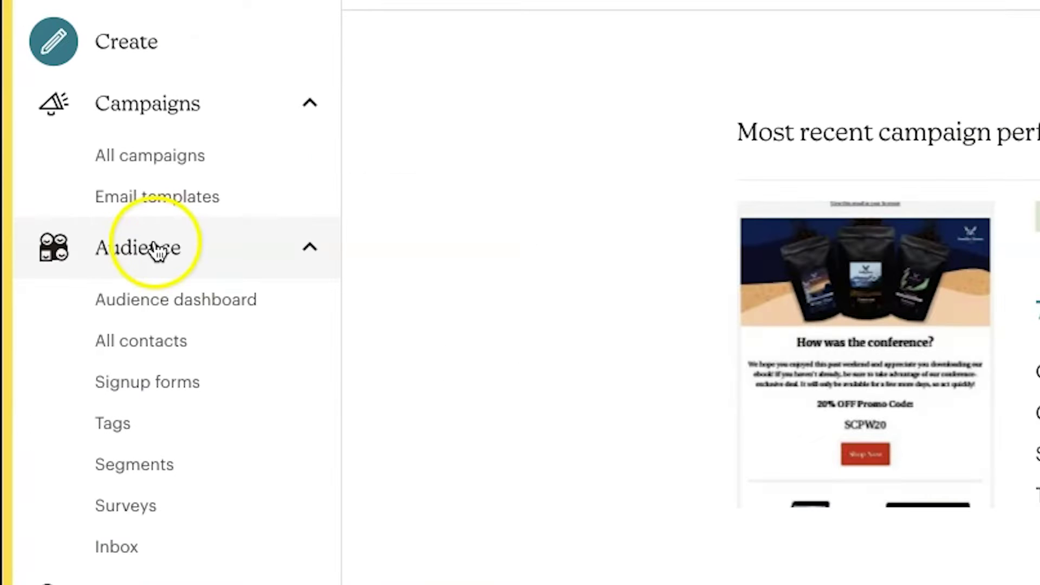
View the audience list with the single Vanilla Moose Coffee audience.
left_click(131, 298)
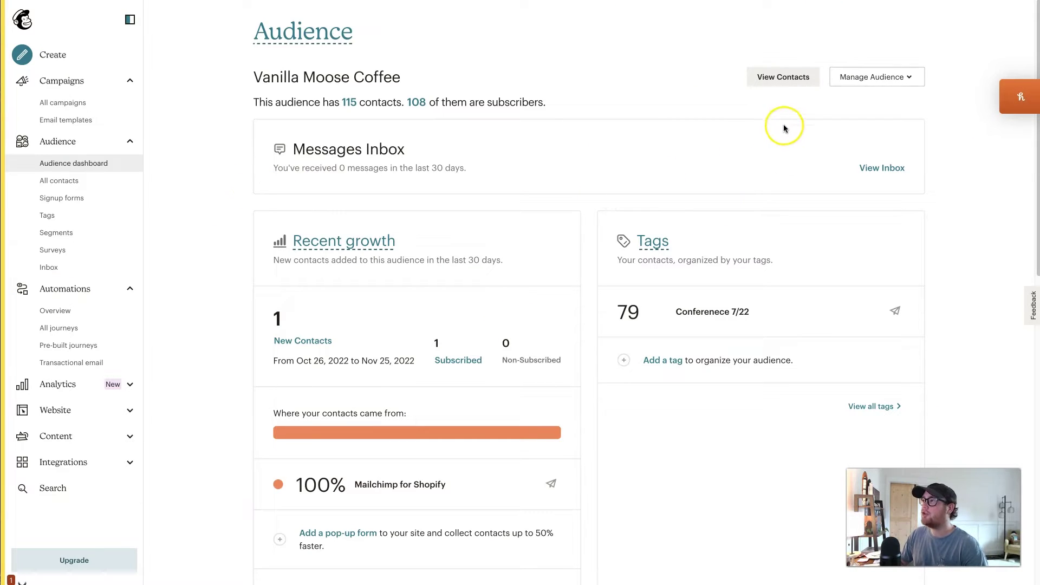
left_click(909, 78)
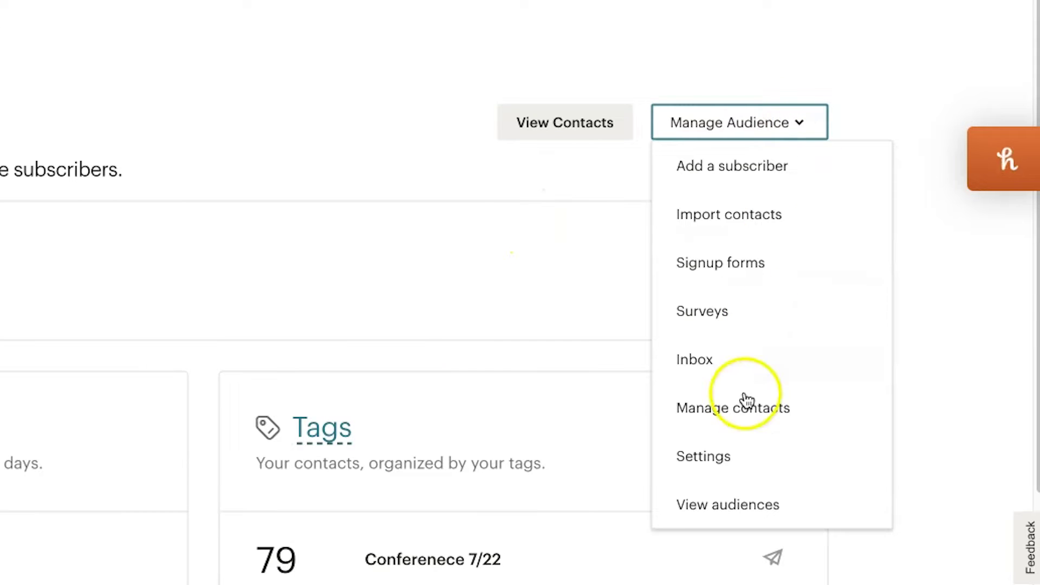
left_click(714, 505)
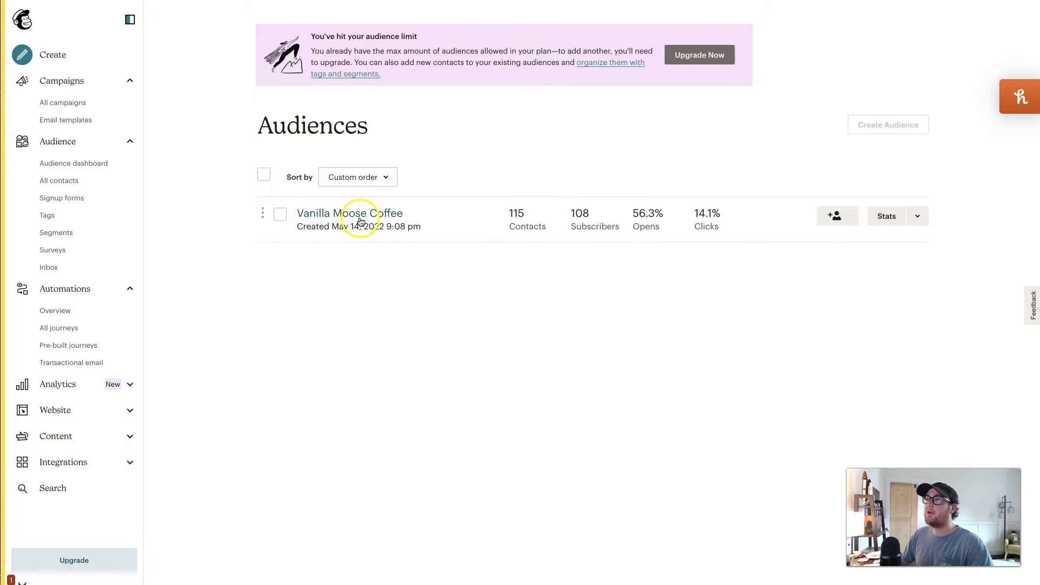
left_click(24, 56)
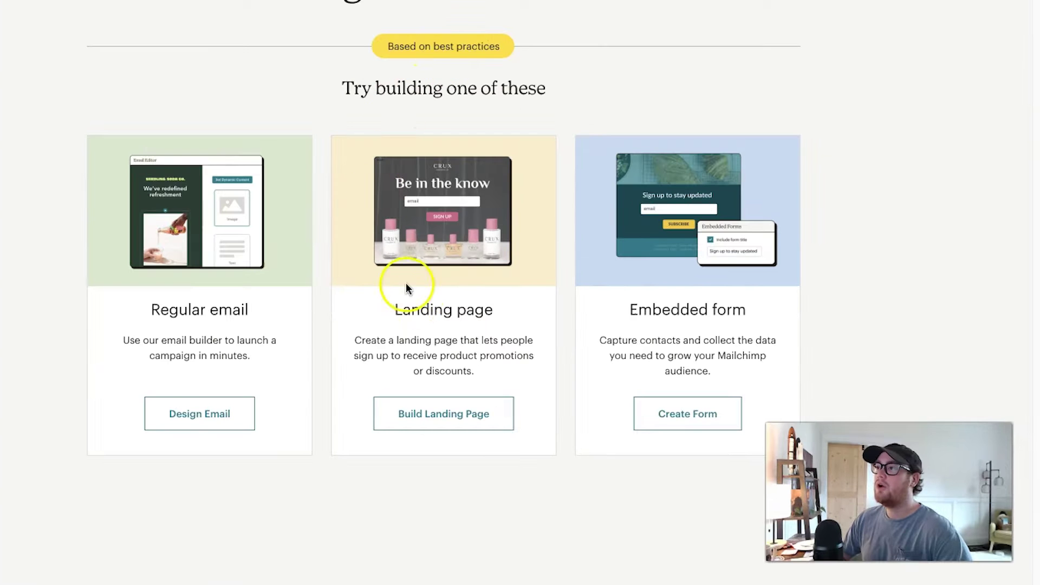
Start a landing page named 'Test' for the Vanilla Moose Coffee audience.
left_click(439, 420)
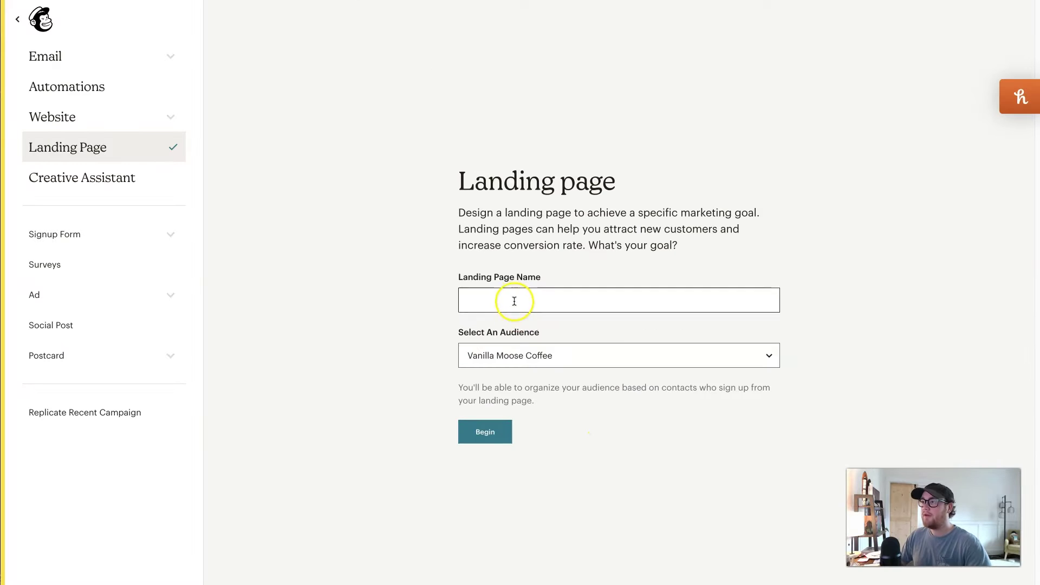
left_click(511, 299)
type("Test")
left_click(432, 285)
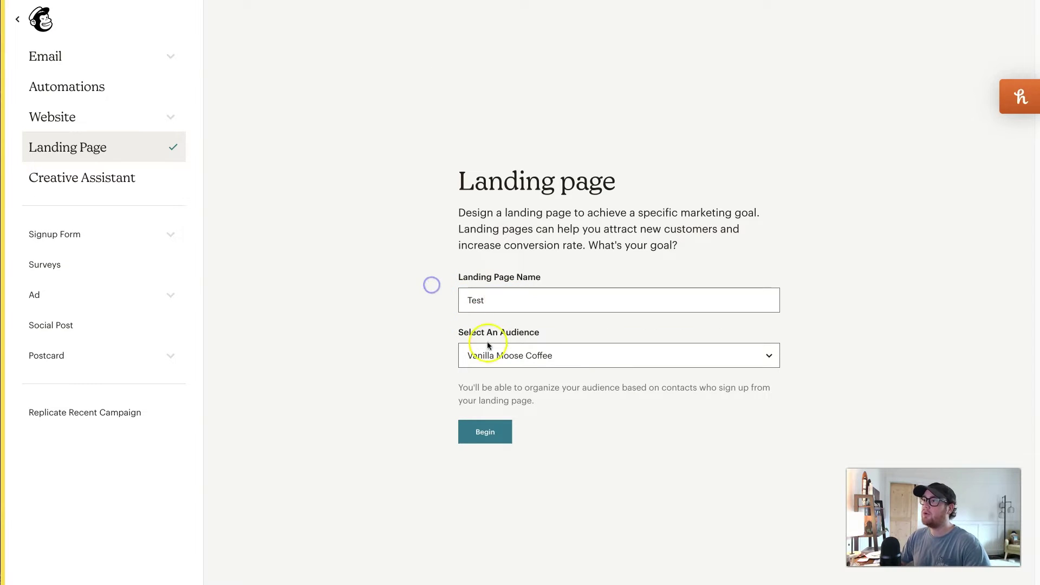
left_click(513, 358)
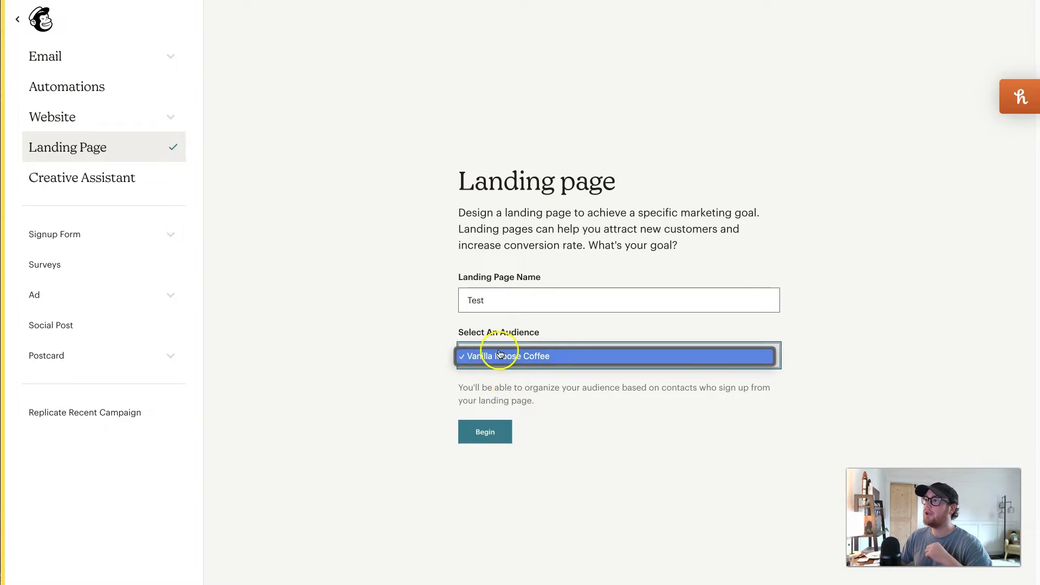
left_click(487, 359)
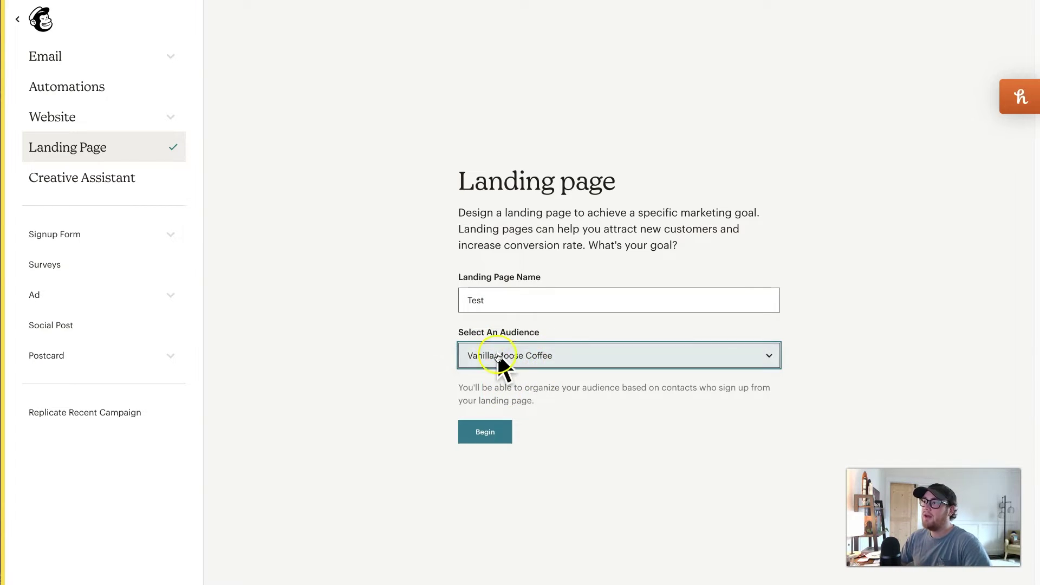
left_click(486, 432)
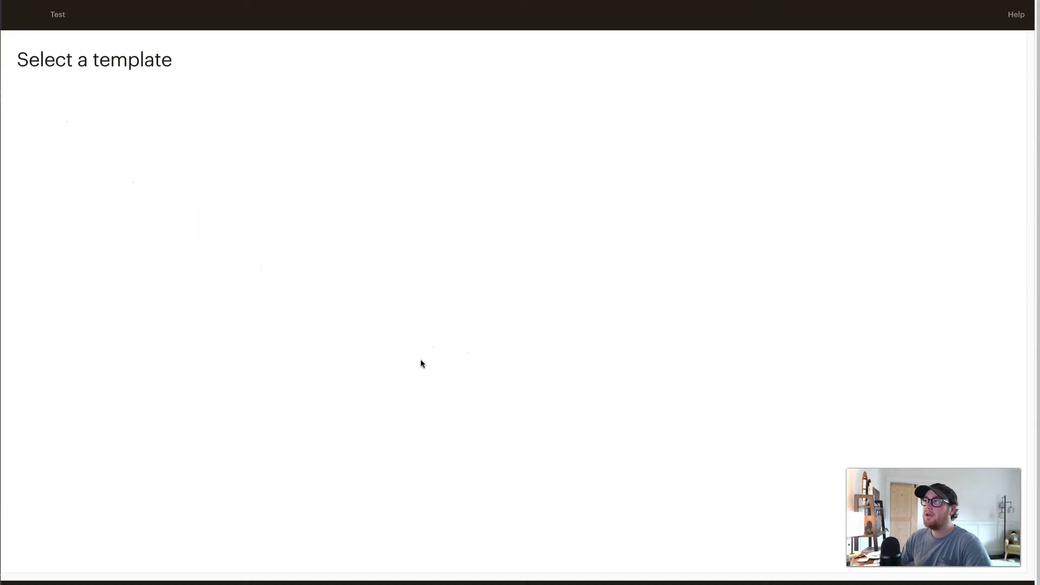
left_click(410, 358)
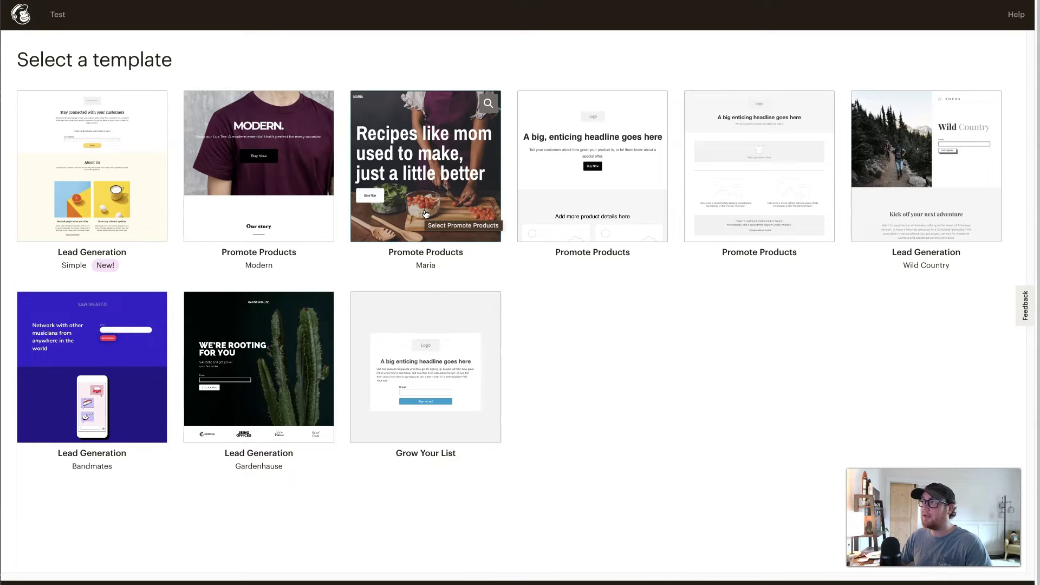
Load the Lead Generation Simple template with its 'Stay connected with your customers' heading.
left_click(100, 190)
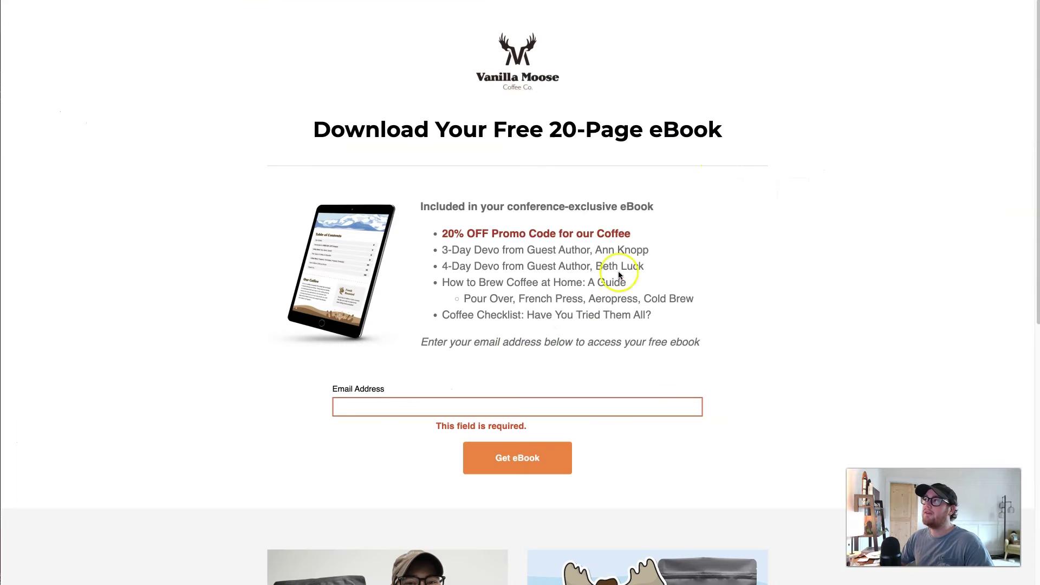
scroll(497, 325, "down", 3)
scroll(496, 325, "up", 3)
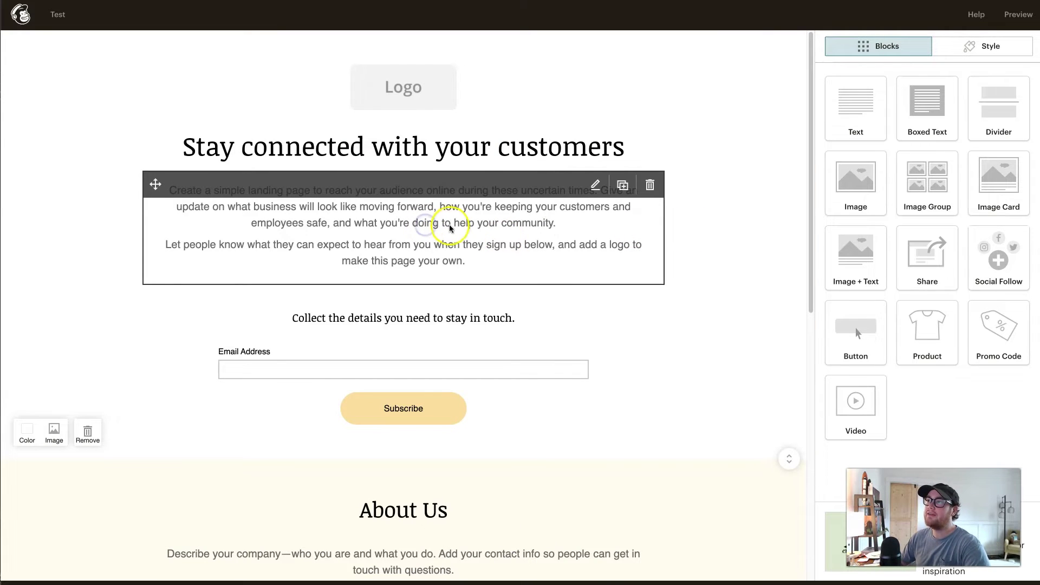
Select the intro paragraph, page heading and logo placeholder to look them over.
left_click(652, 203)
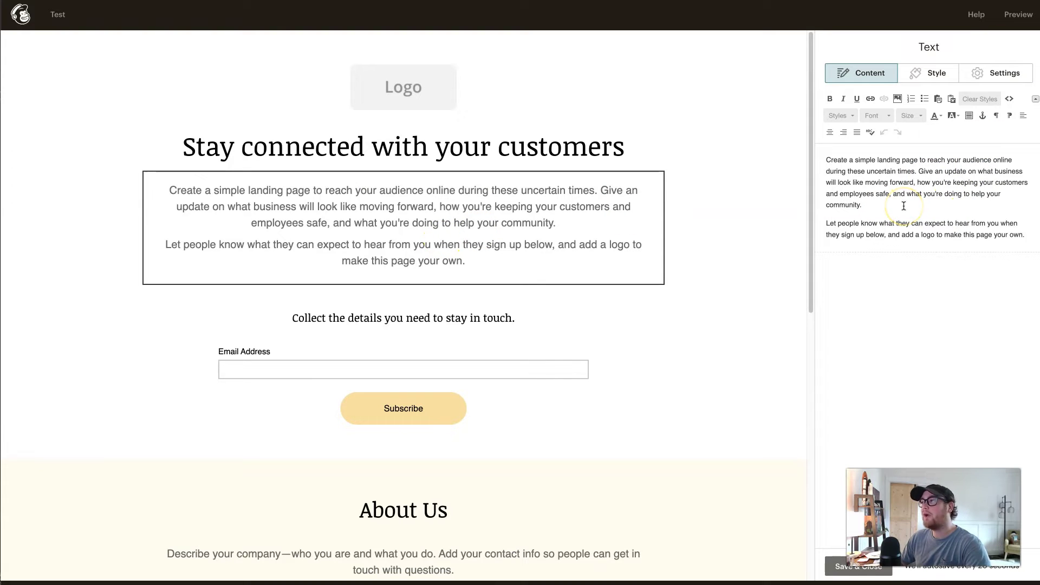
left_click_drag(867, 171, 931, 212)
left_click_drag(826, 160, 922, 194)
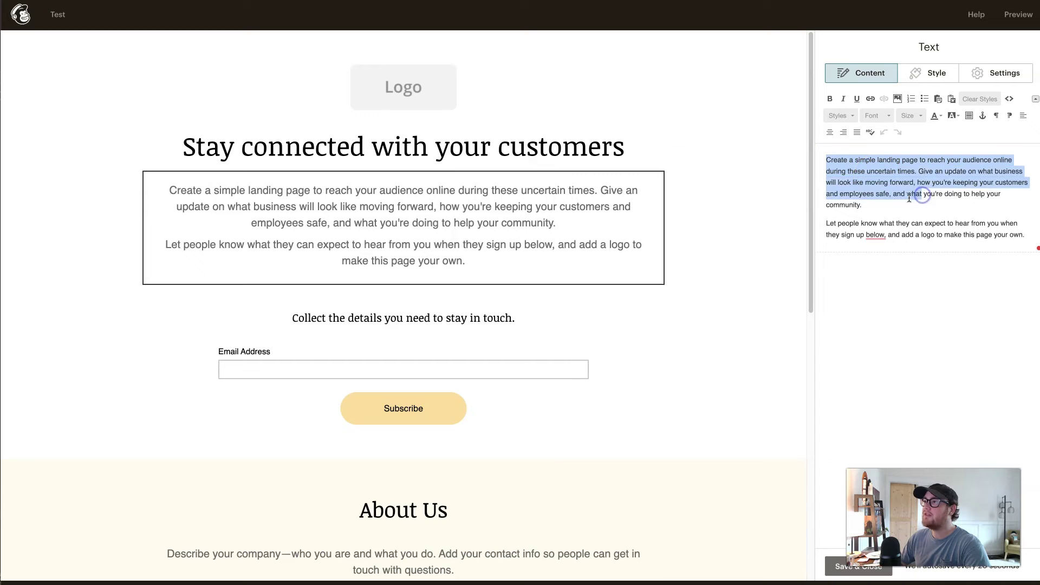
left_click(414, 168)
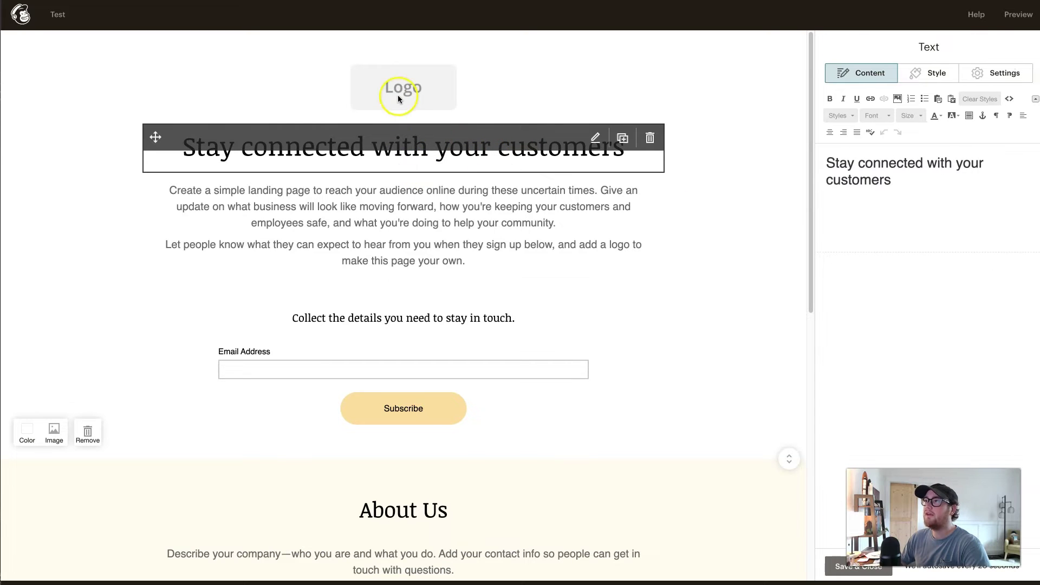
left_click(397, 95)
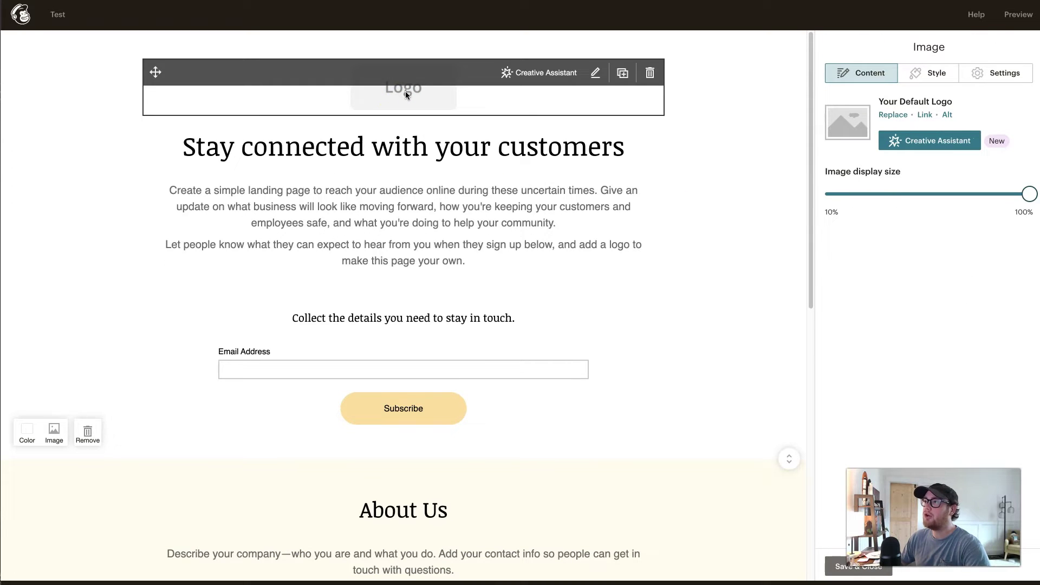
left_click(418, 123)
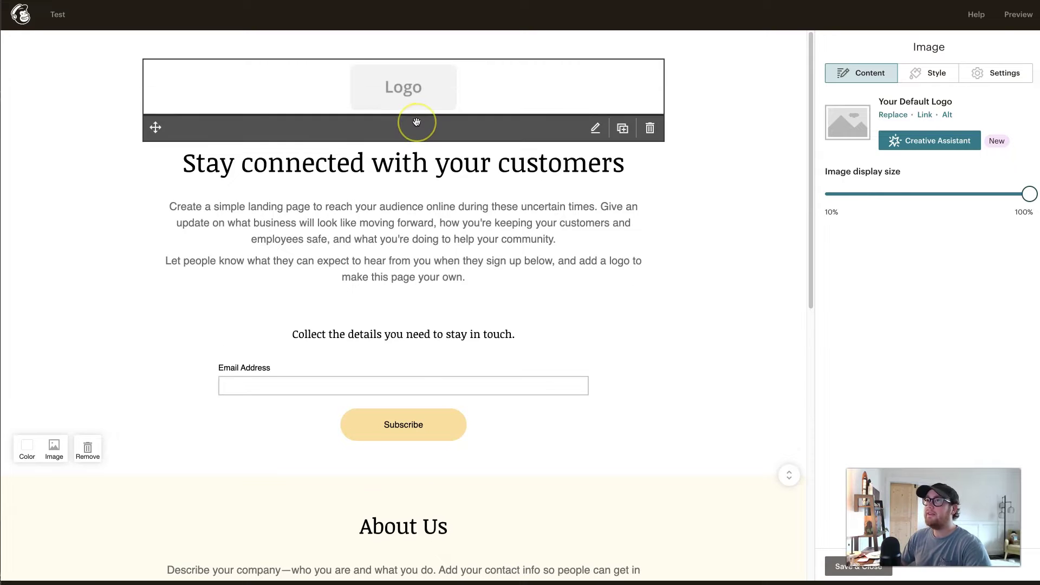
left_click(437, 147)
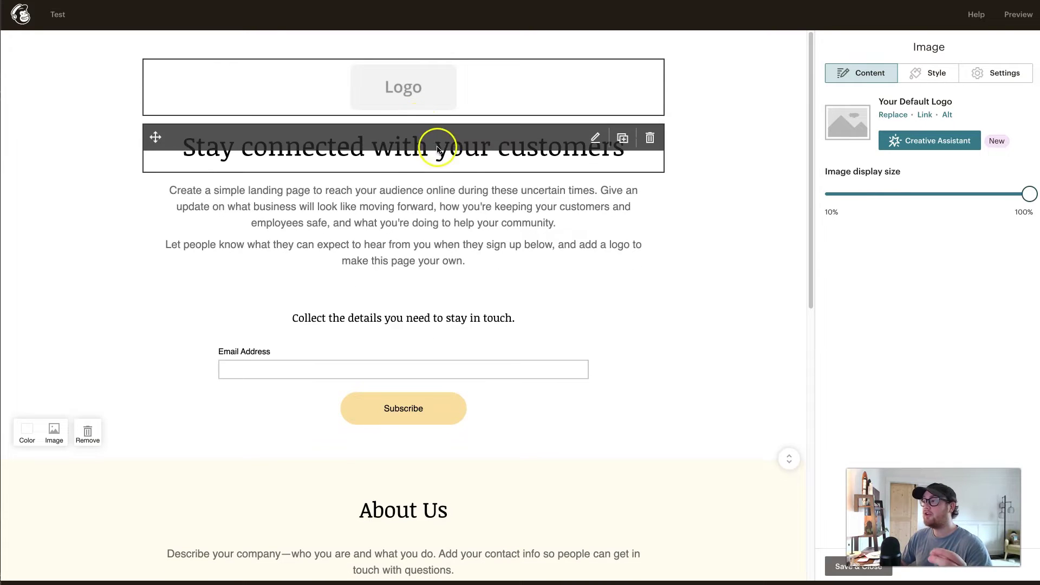
Keep only the Email Address field and Subscribe button in the signup form, then save.
left_click(373, 368)
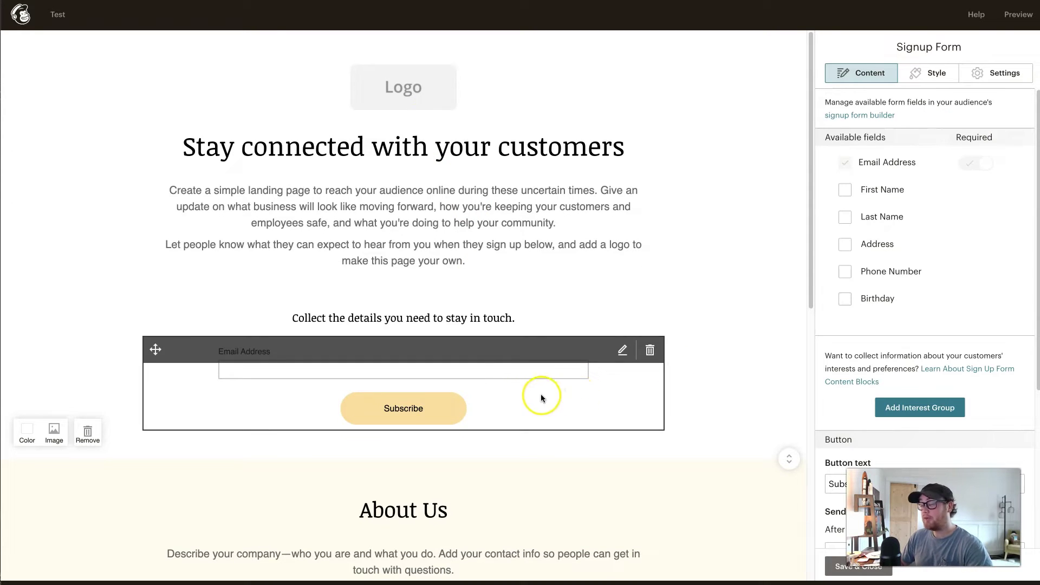
left_click(746, 379)
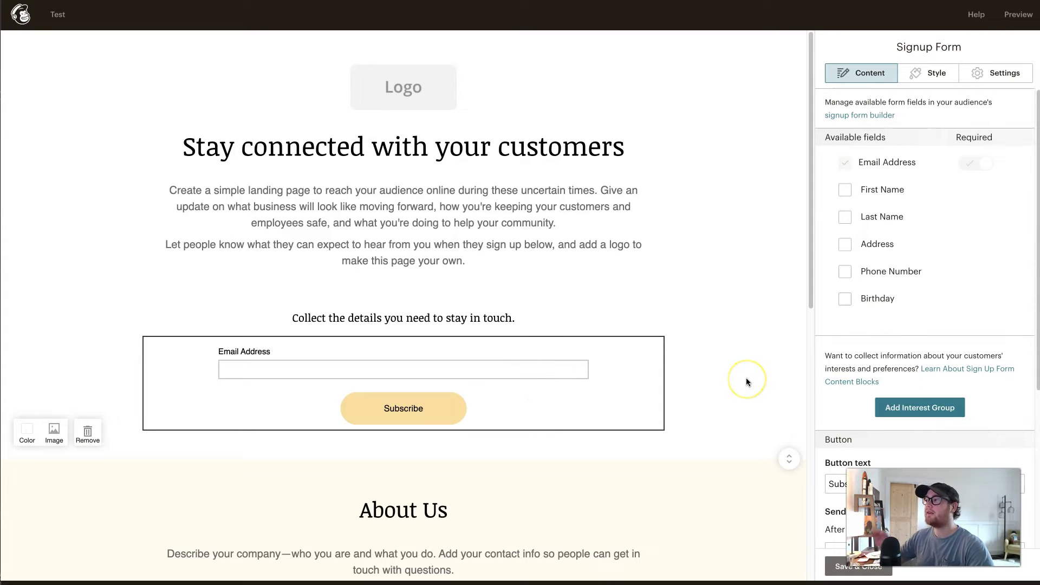
left_click(740, 380)
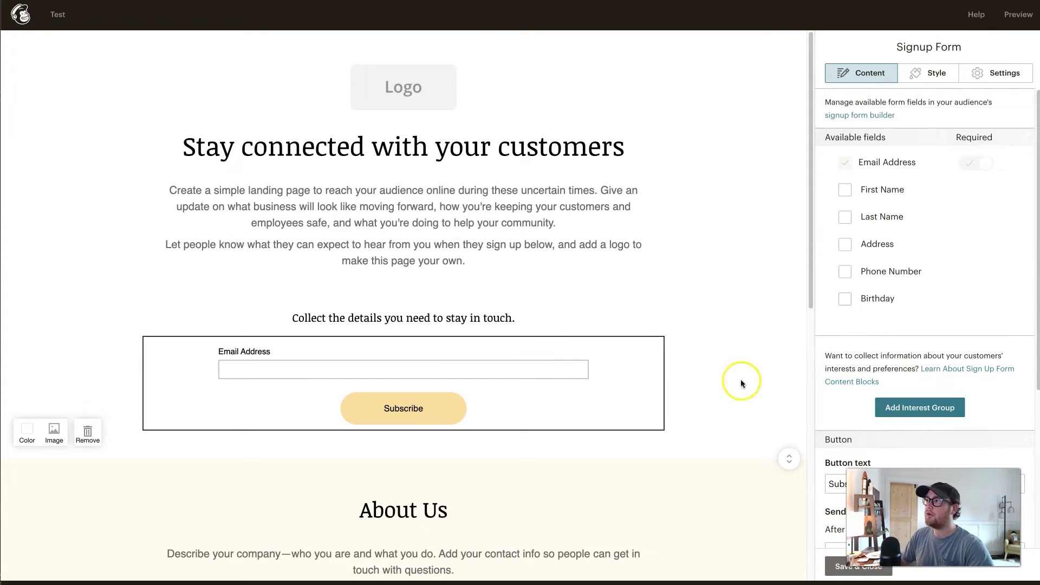
scroll(726, 382, "down", 4)
scroll(601, 355, "down", 4)
left_click(607, 362)
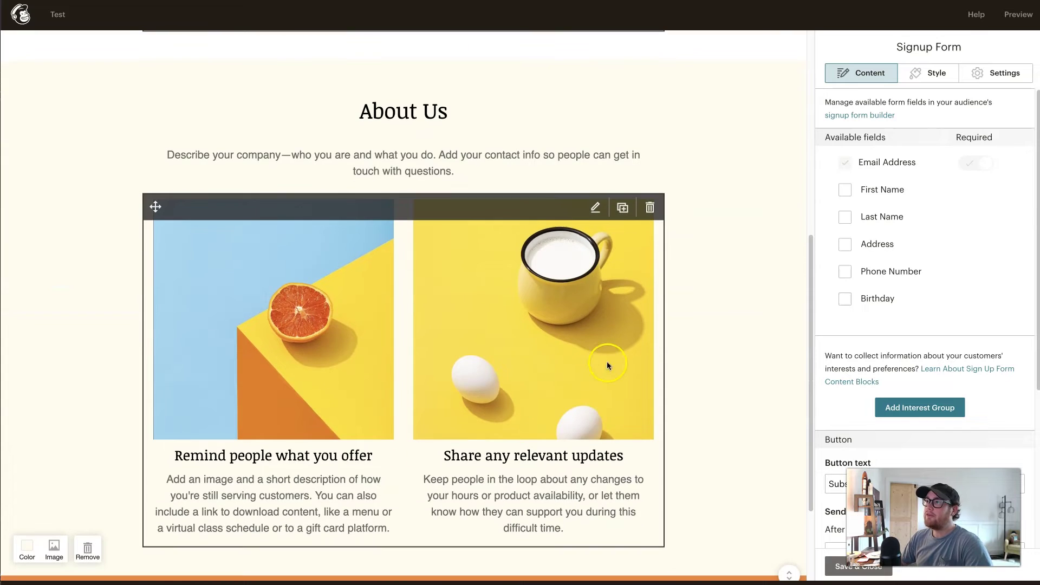
left_click(440, 364)
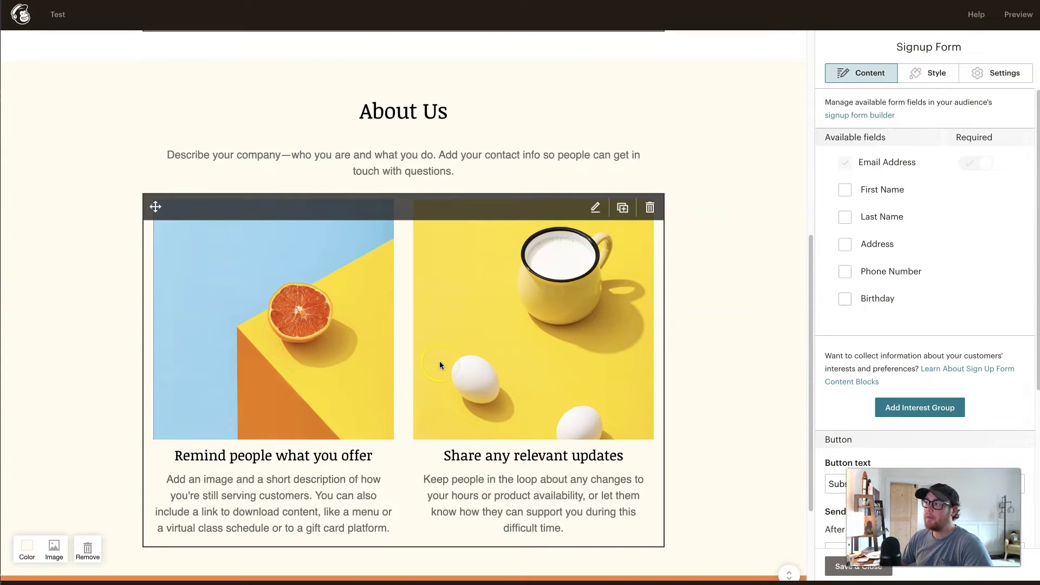
scroll(440, 365, "down", 3)
left_click(438, 472)
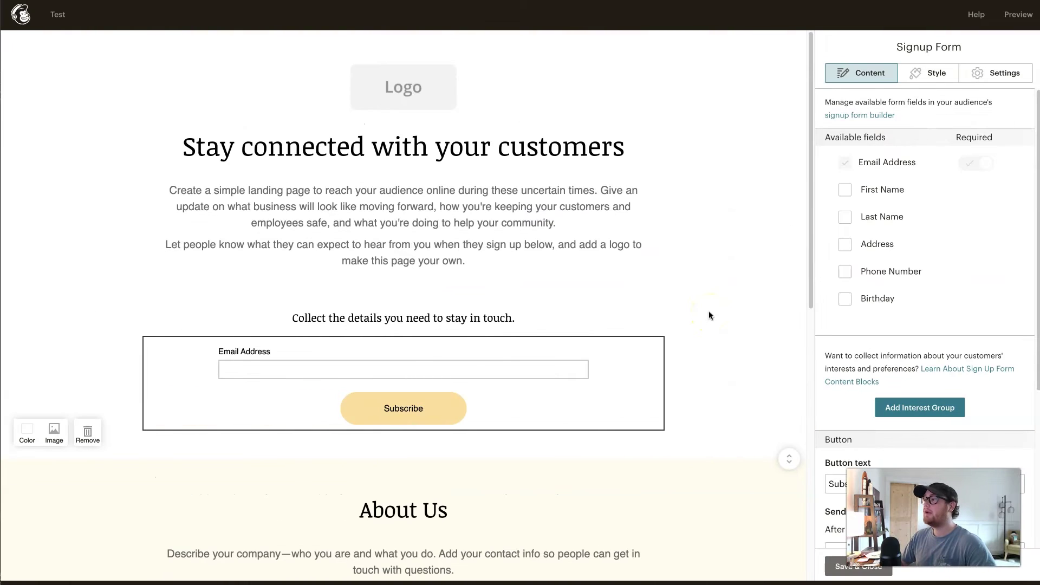
left_click(773, 363)
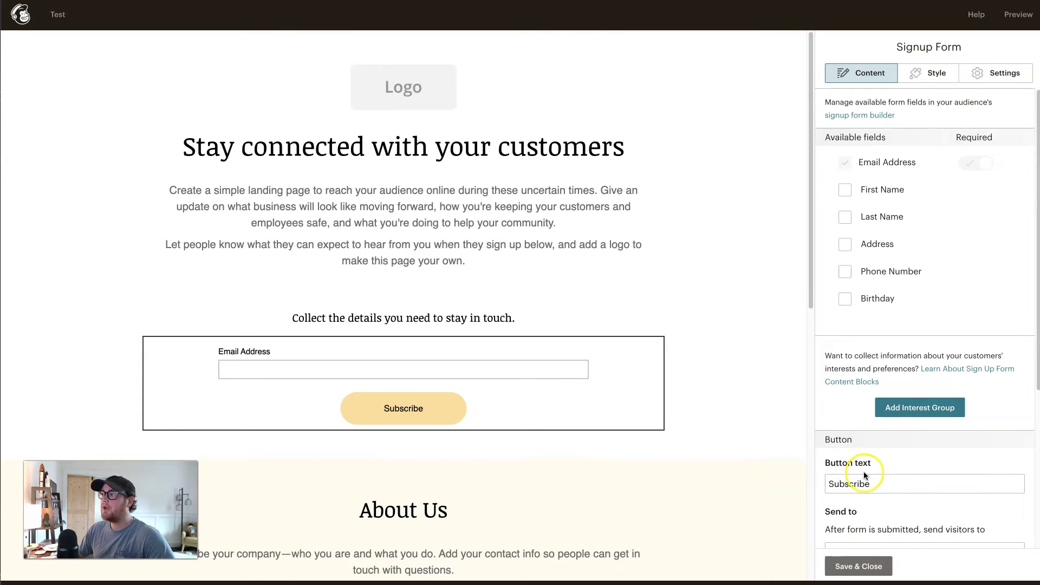
left_click(858, 565)
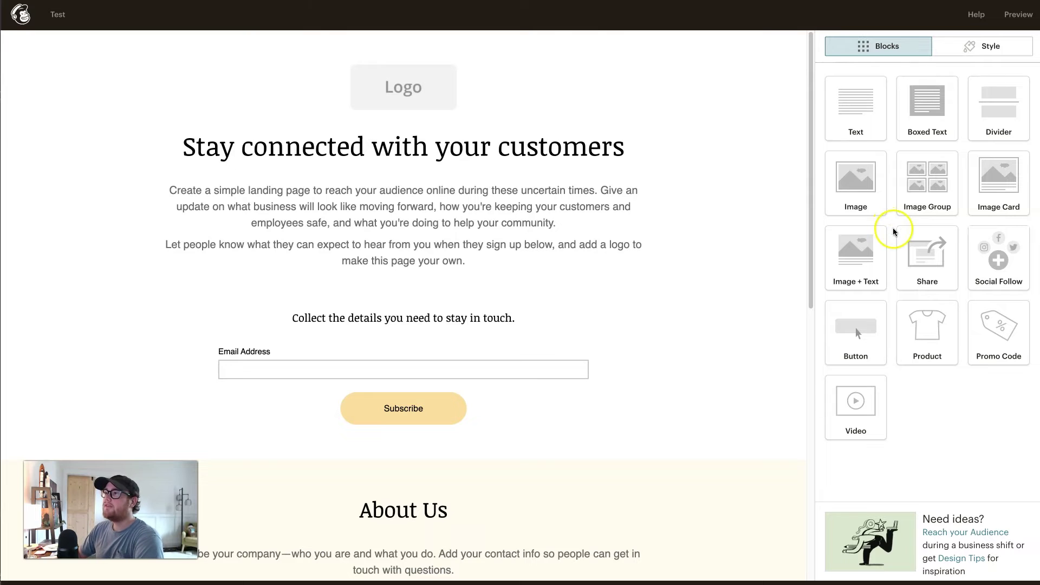
Place an empty image block below the introduction text and save it.
mouse_move(618, 295)
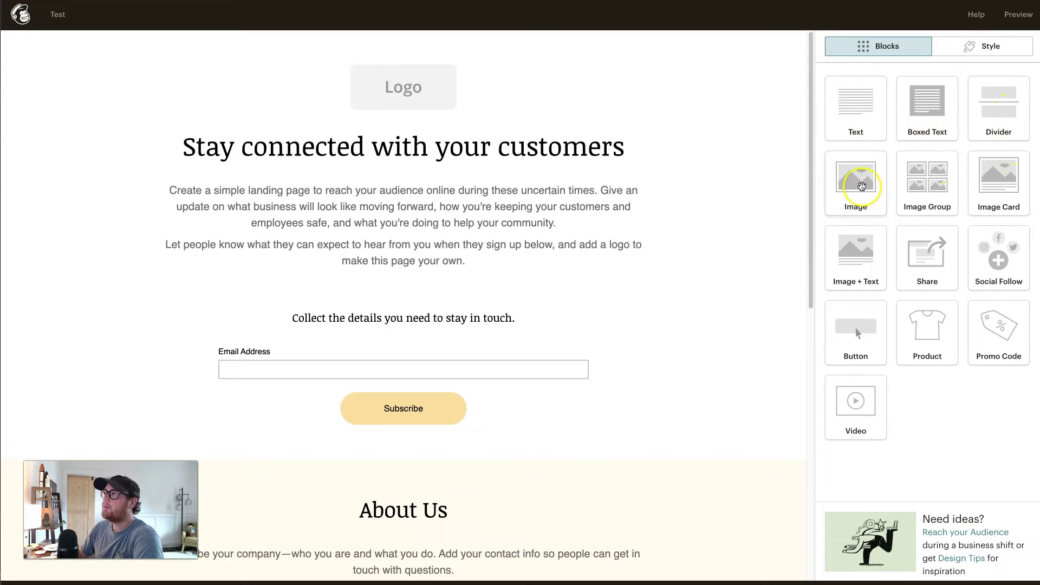
left_click_drag(857, 183, 383, 337)
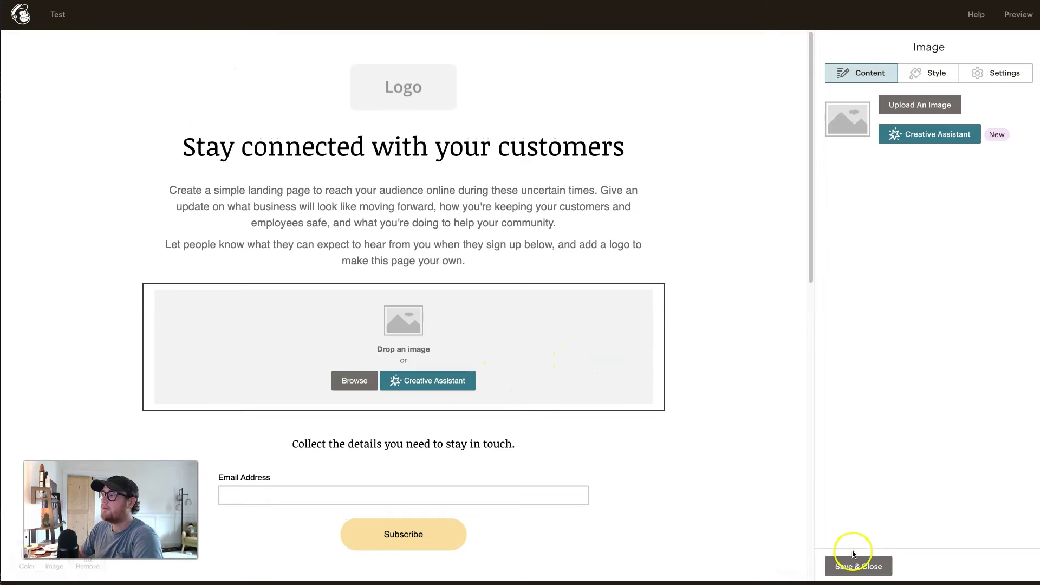
left_click(858, 566)
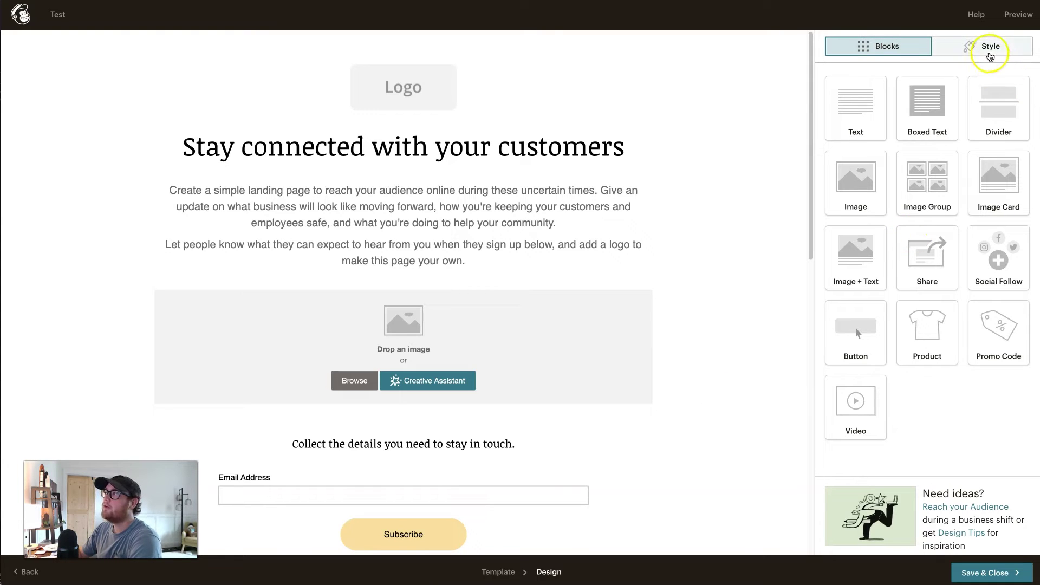
left_click(992, 50)
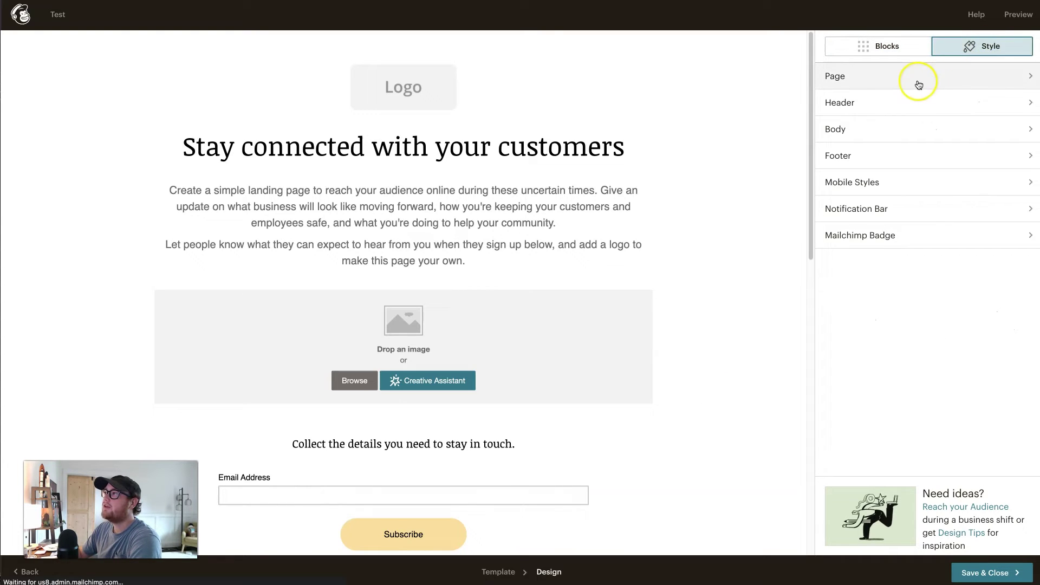
Review the Header and Footer style panels, then save the design and leave the editor.
left_click(866, 105)
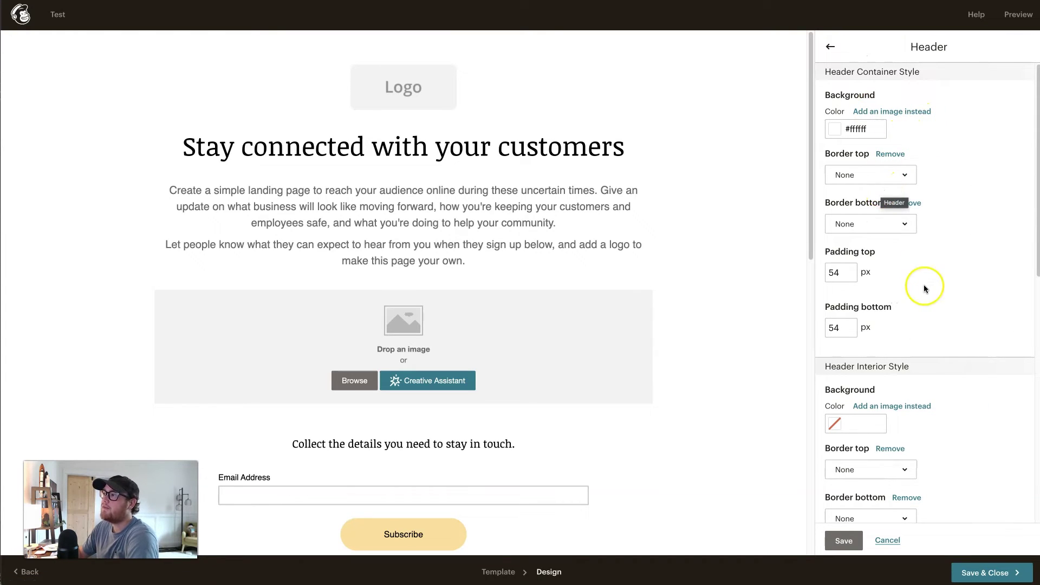
scroll(925, 285, "down", 5)
scroll(924, 288, "up", 5)
left_click(834, 51)
left_click(856, 153)
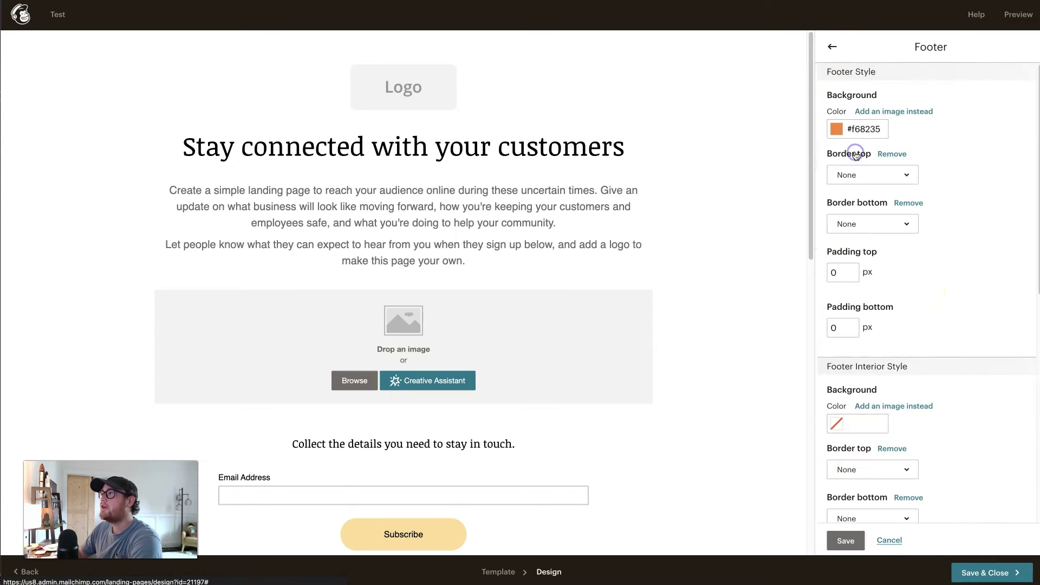
left_click(832, 47)
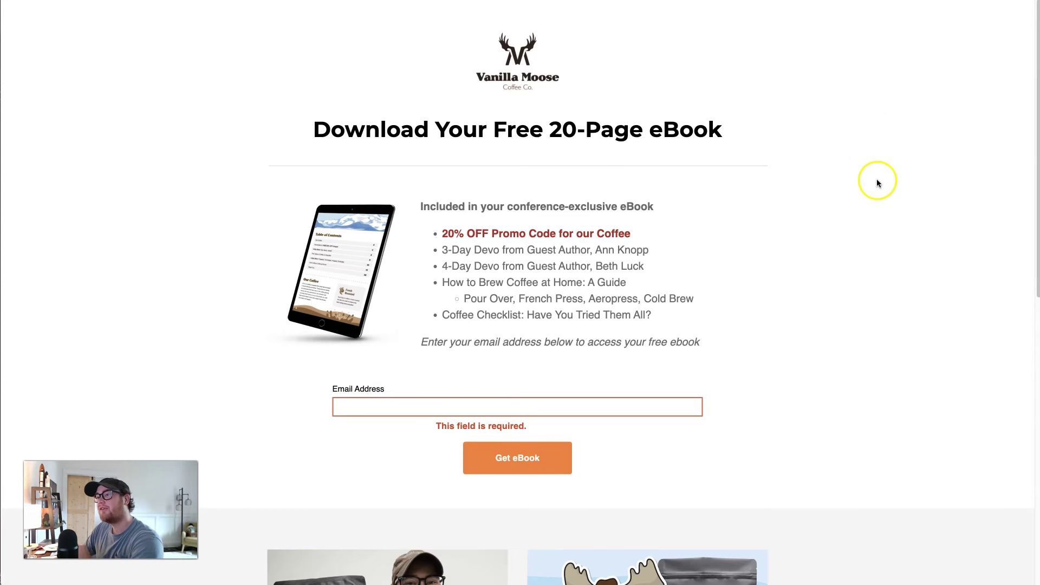
scroll(877, 190, "down", 7)
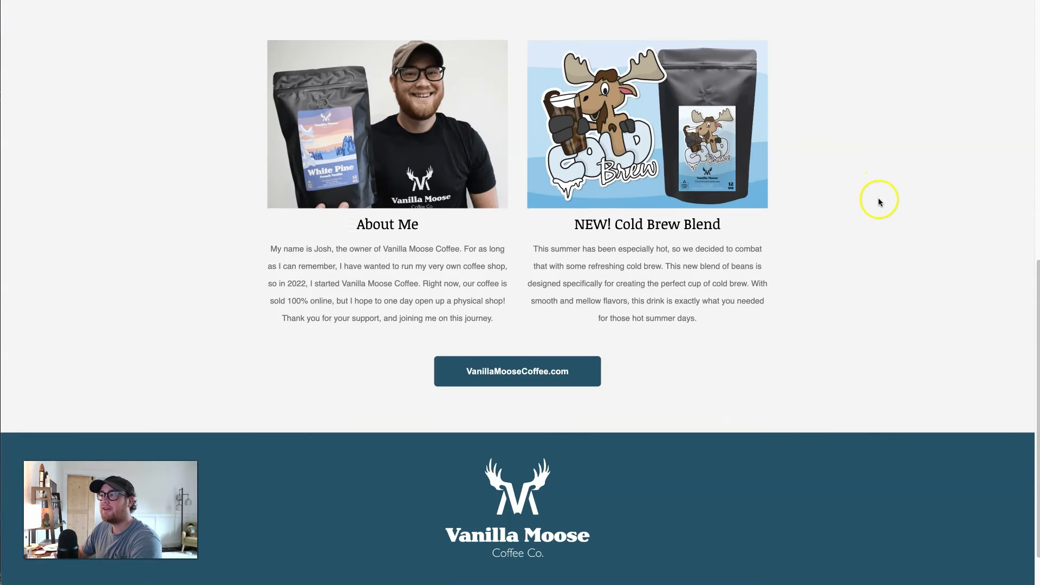
scroll(879, 202, "down", 1)
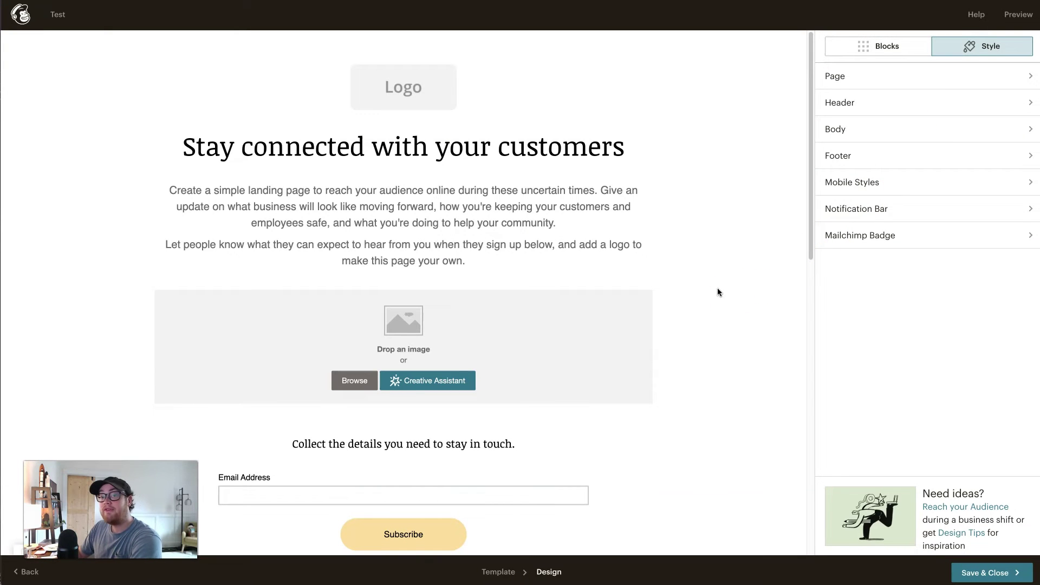
left_click(975, 572)
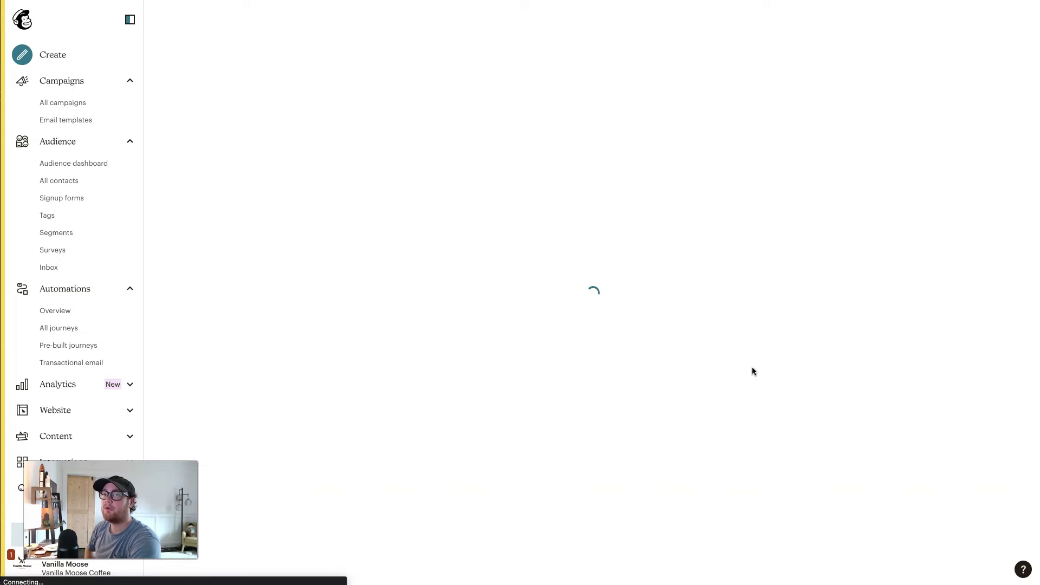
Open the Test landing page's draft overview with every setup step checked.
left_click(753, 370)
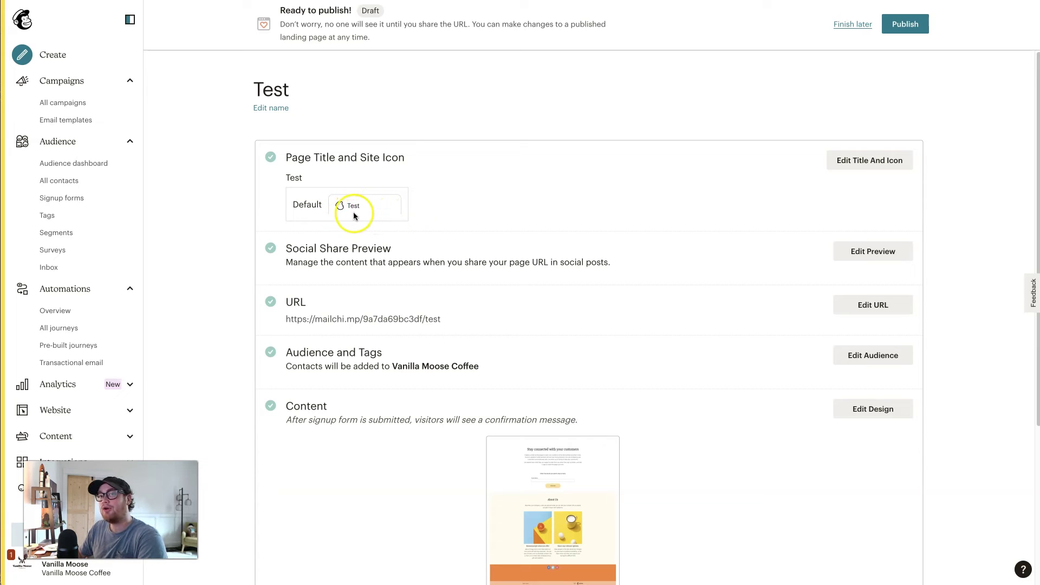
Review the page title and social share preview fields, then save the preview titled 'Test'.
left_click(866, 162)
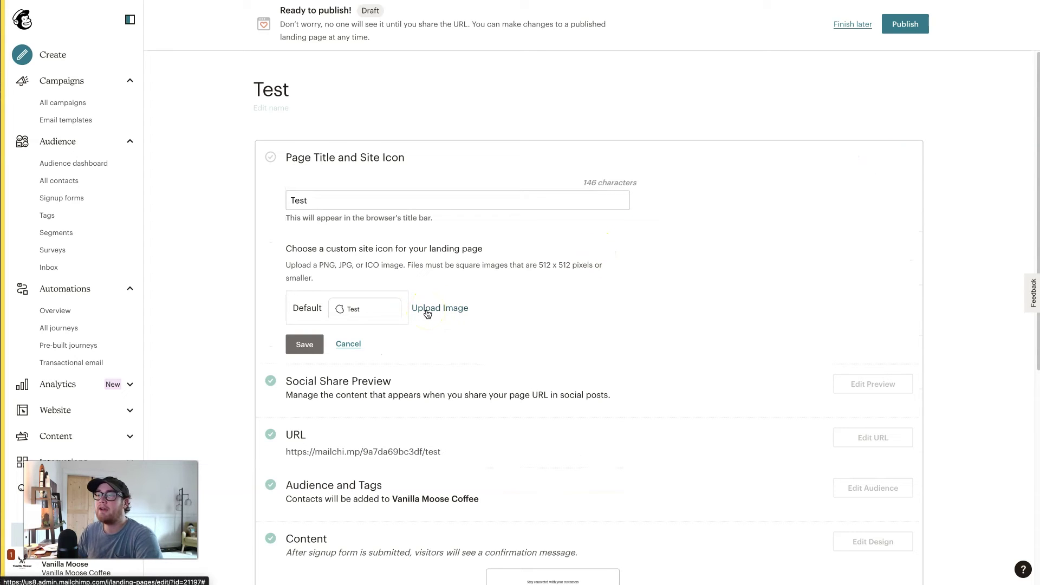
left_click(853, 265)
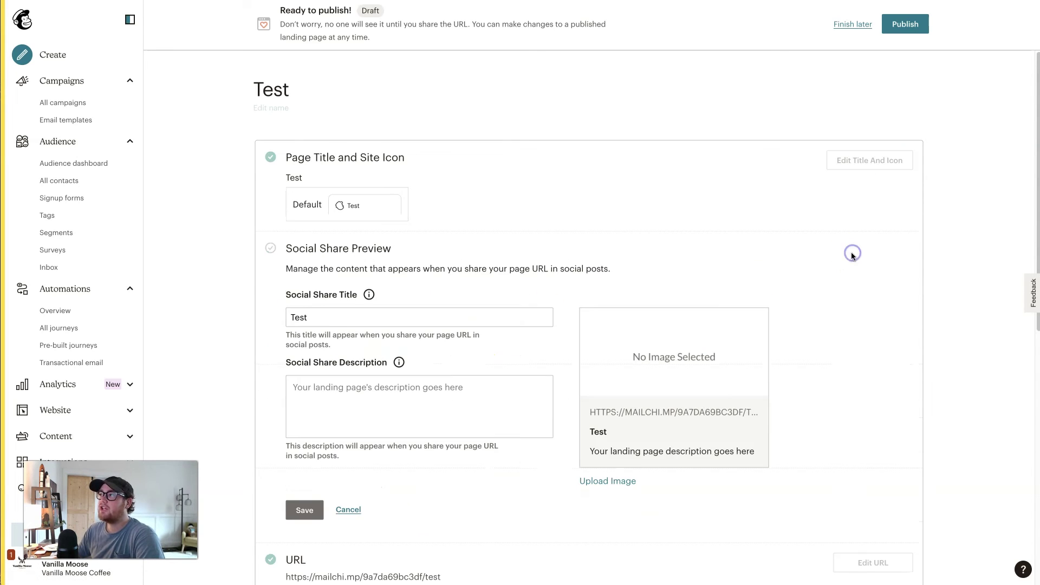
scroll(673, 343, "down", 2)
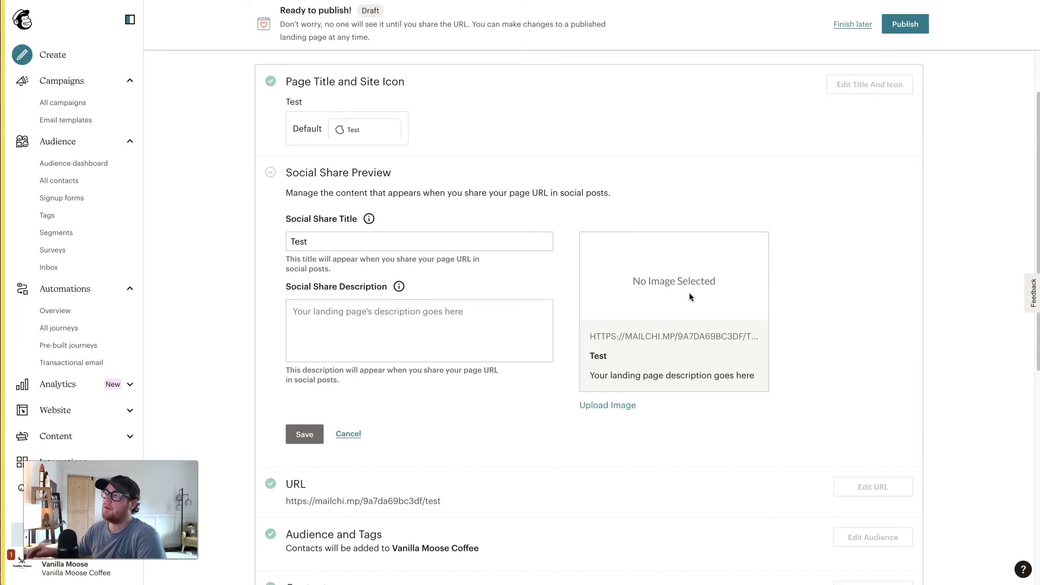
left_click(304, 434)
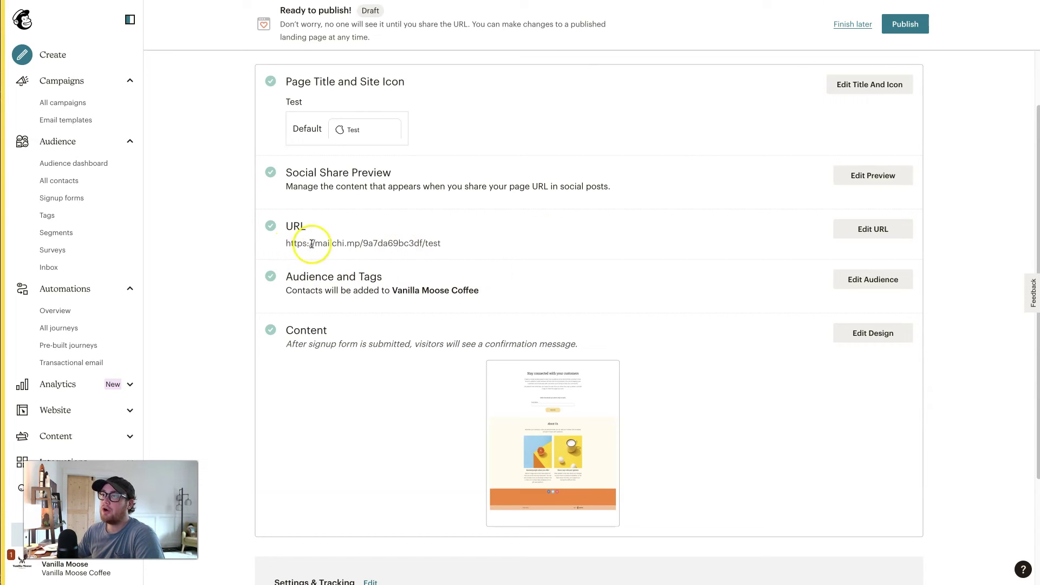
left_click_drag(315, 243, 349, 243)
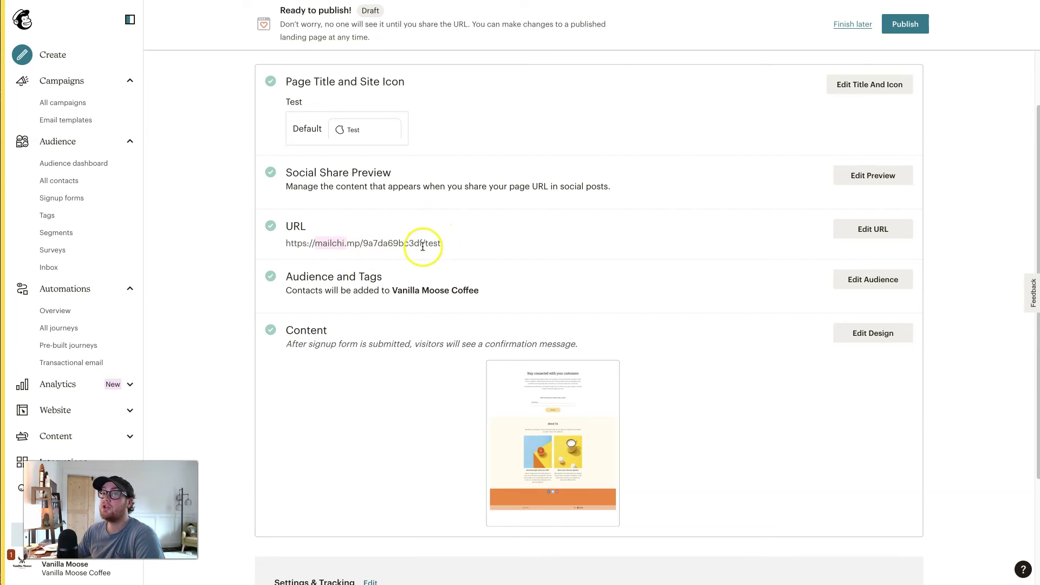
left_click(871, 228)
left_click(520, 374)
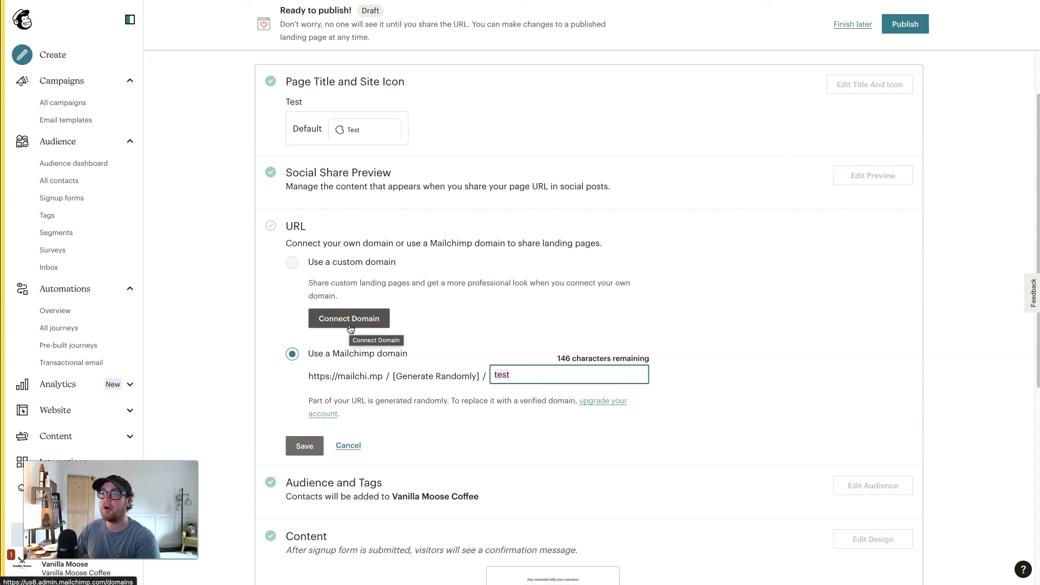
left_click(500, 332)
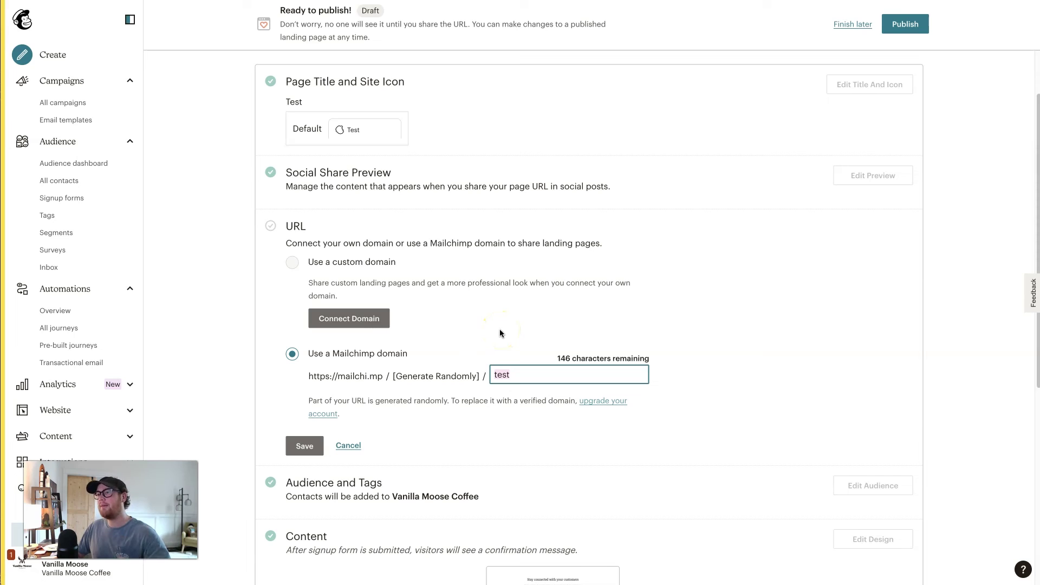
left_click_drag(311, 376, 386, 384)
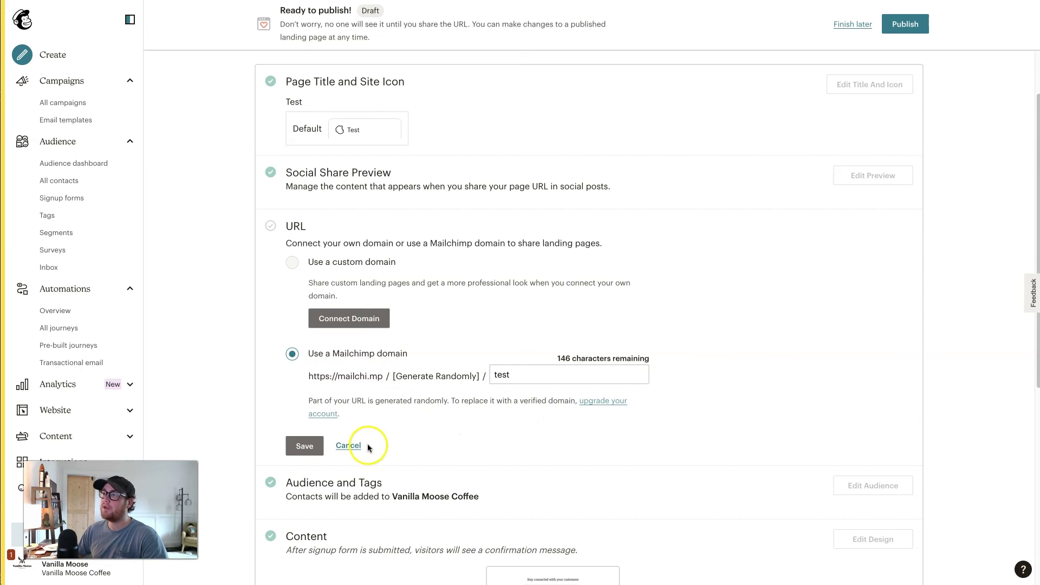
left_click(304, 445)
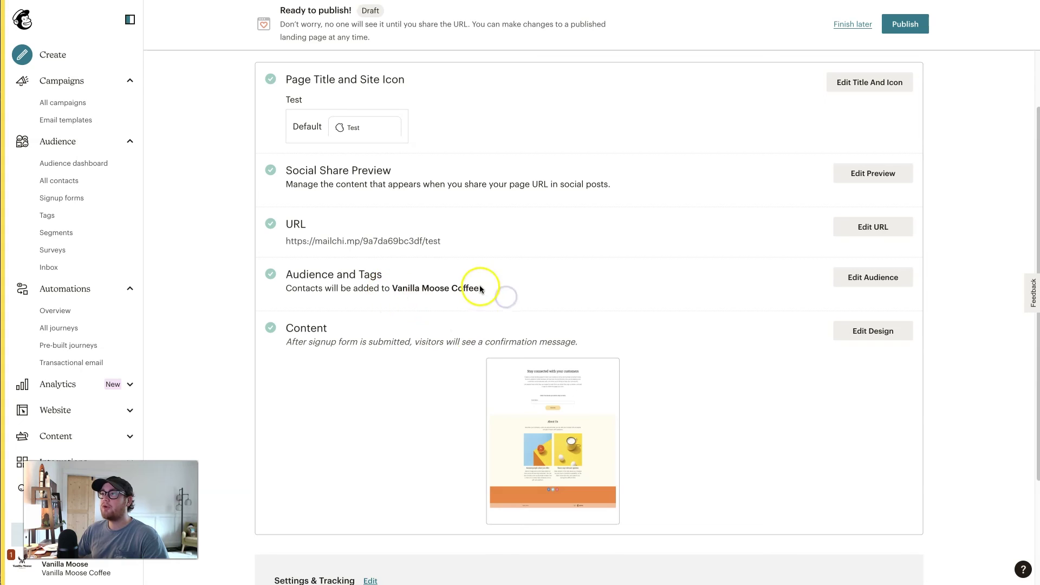
scroll(490, 370, "down", 1)
Scroll through the checklist's Settings & Tracking and the example eBook landing page.
scroll(528, 465, "down", 3)
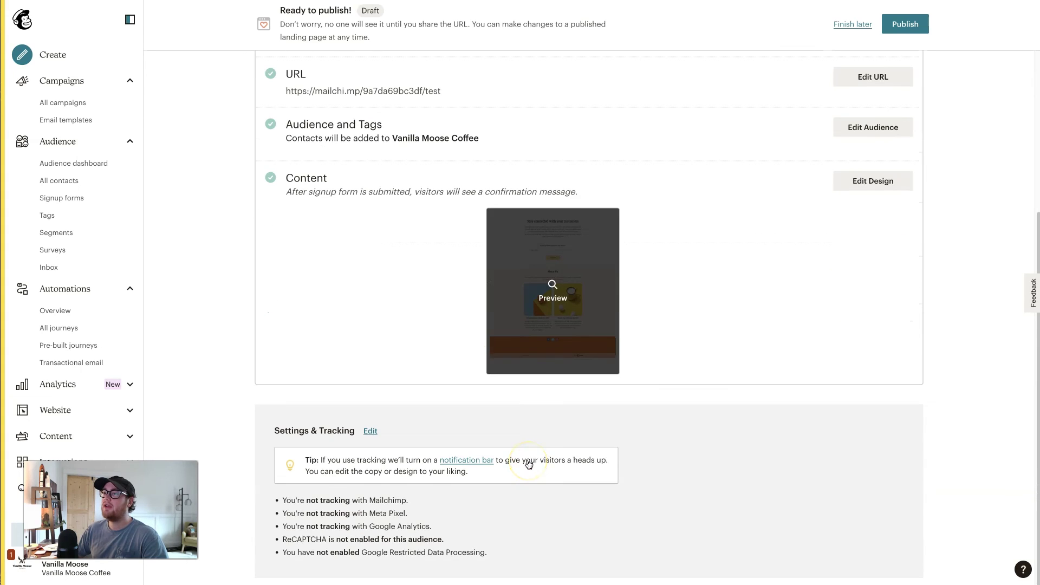
scroll(528, 465, "up", 5)
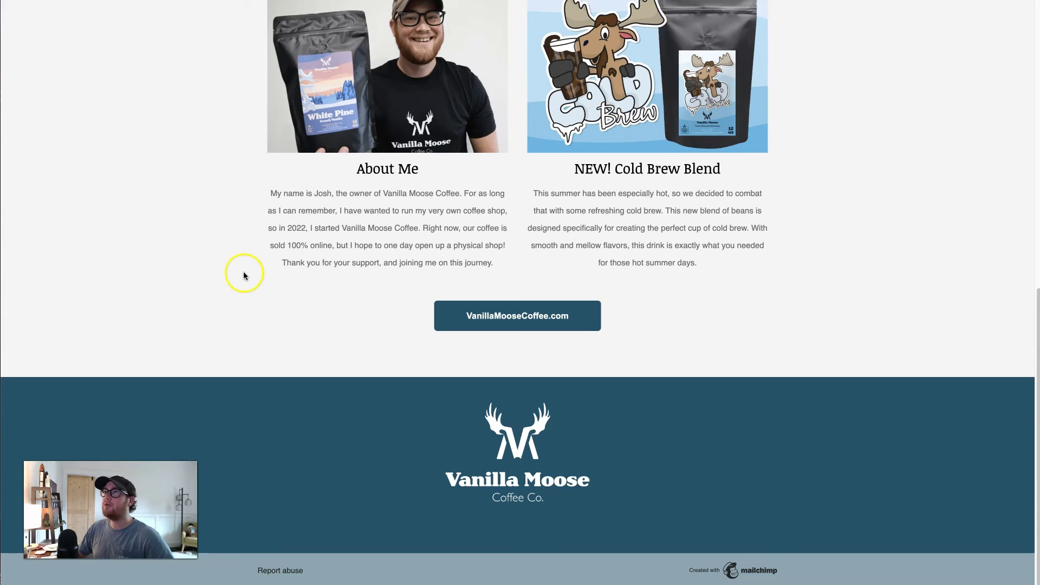
scroll(243, 269, "up", 15)
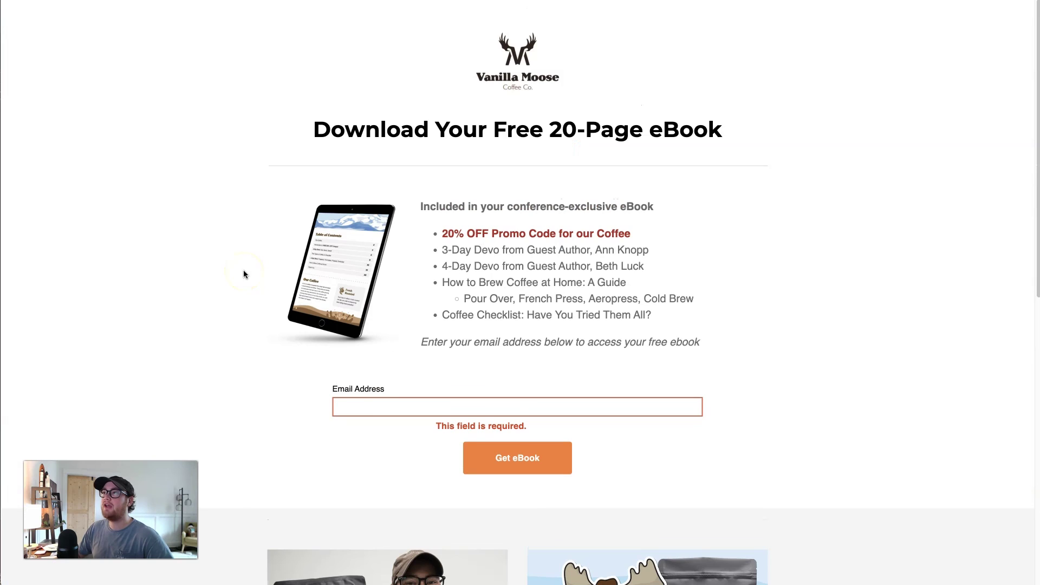
scroll(244, 275, "down", 8)
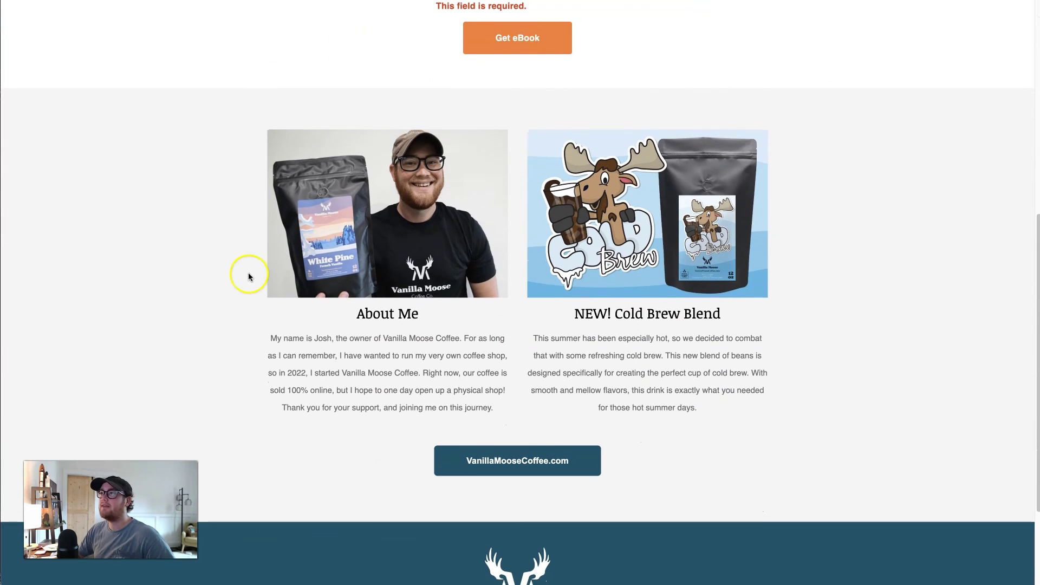